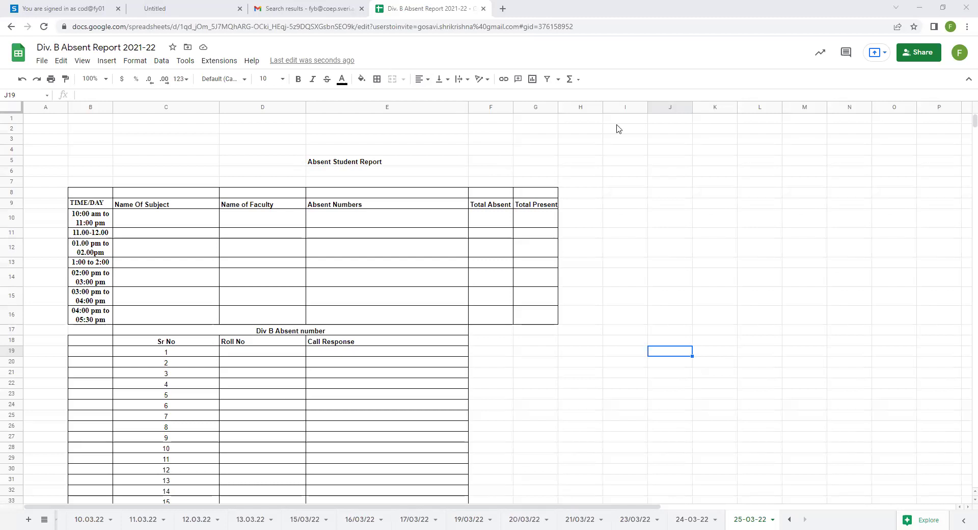
# Enter EM as the subject name for the 10:00 am to 11:00 and 11.00-12.00 slots
pyautogui.click(107, 81)
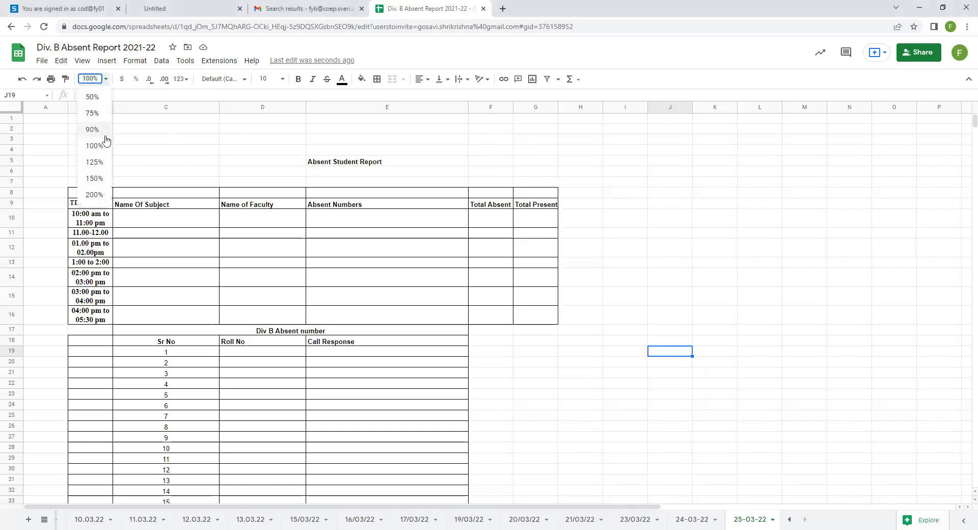
pyautogui.click(97, 179)
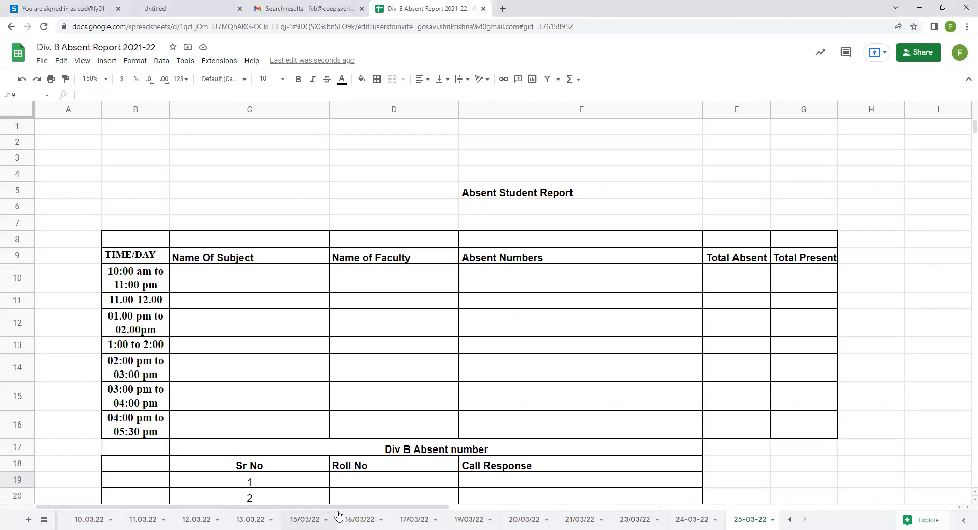
pyautogui.moveTo(341, 509); pyautogui.dragTo(375, 517)
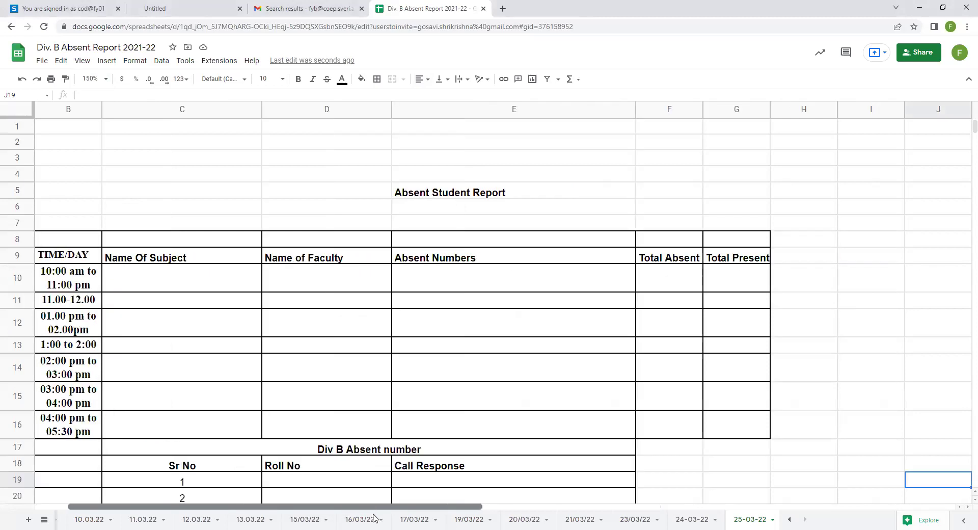
pyautogui.click(186, 285)
pyautogui.write('EM')
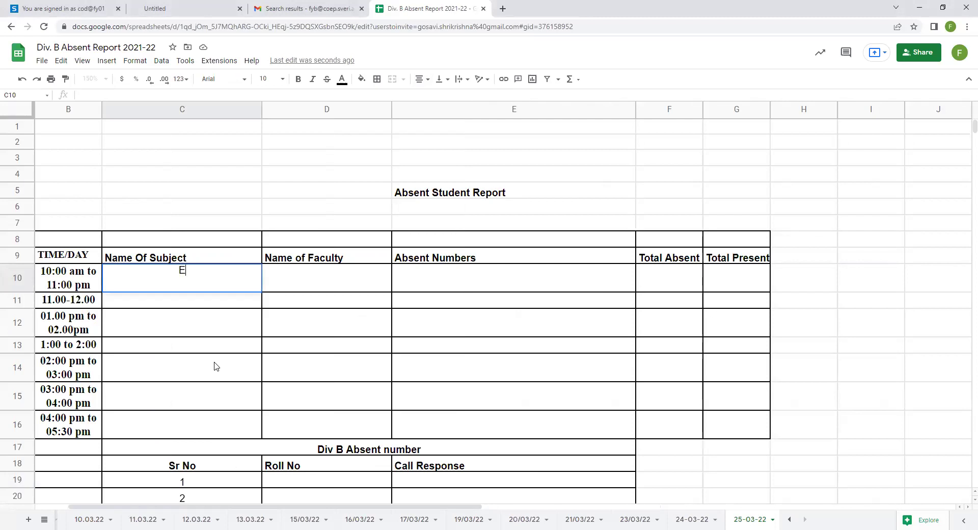
pyautogui.press('Return')
pyautogui.write('EM')
pyautogui.press('Tab')
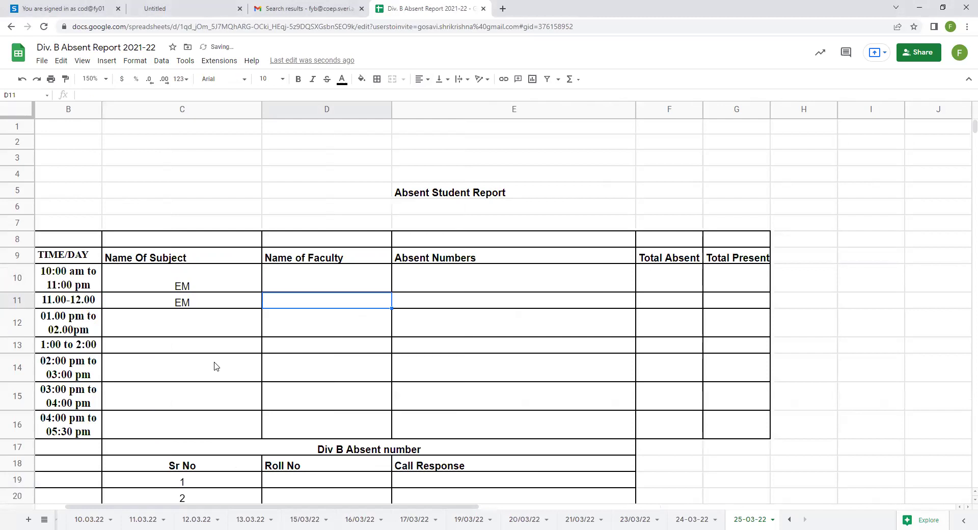
# Enter the faculty member's name for both EM lectures in D10 and D11
pyautogui.press('Up')
pyautogui.write('S.A. Gosavi')
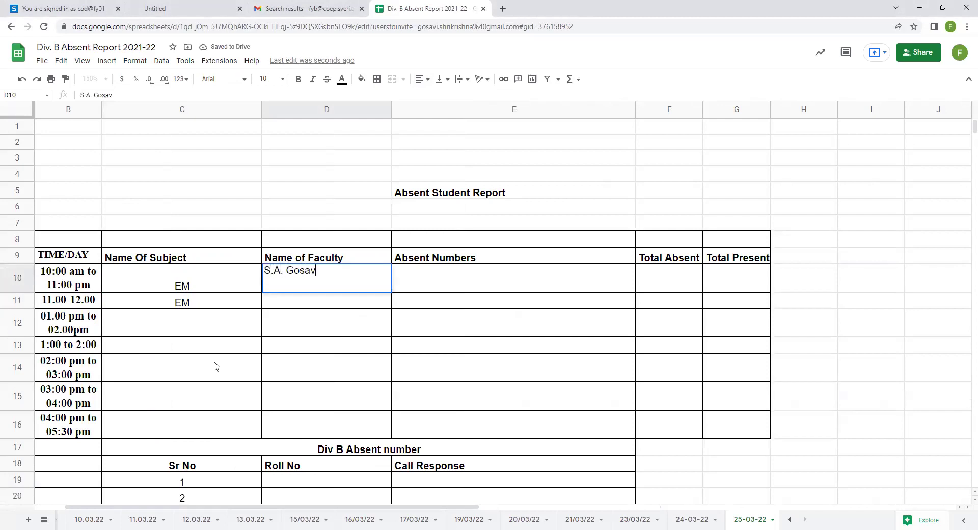
pyautogui.press('Return')
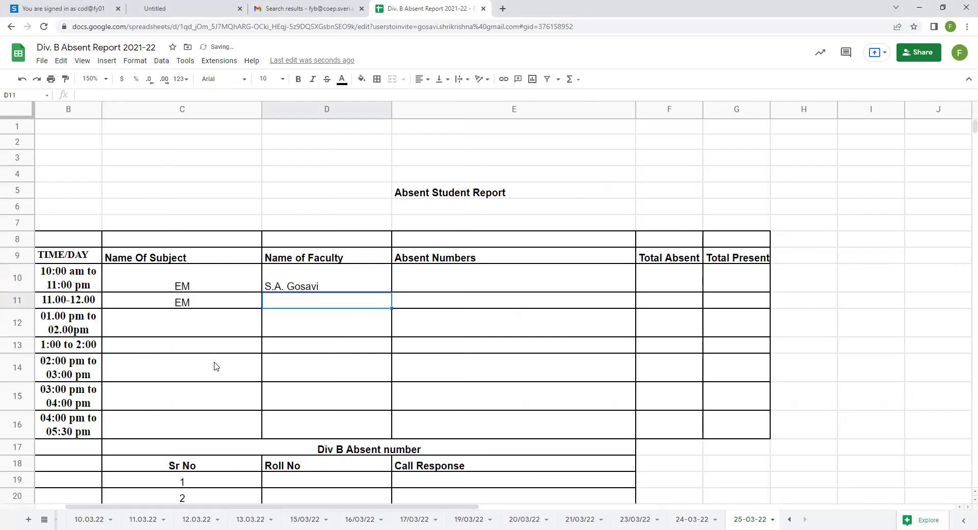
pyautogui.press('Up')
pyautogui.press('Down')
pyautogui.write('S.A. Gosavi')
# Merge the Absent Numbers cells E10 and E11 of the two EM lectures
pyautogui.press('Right')
pyautogui.press('Up')
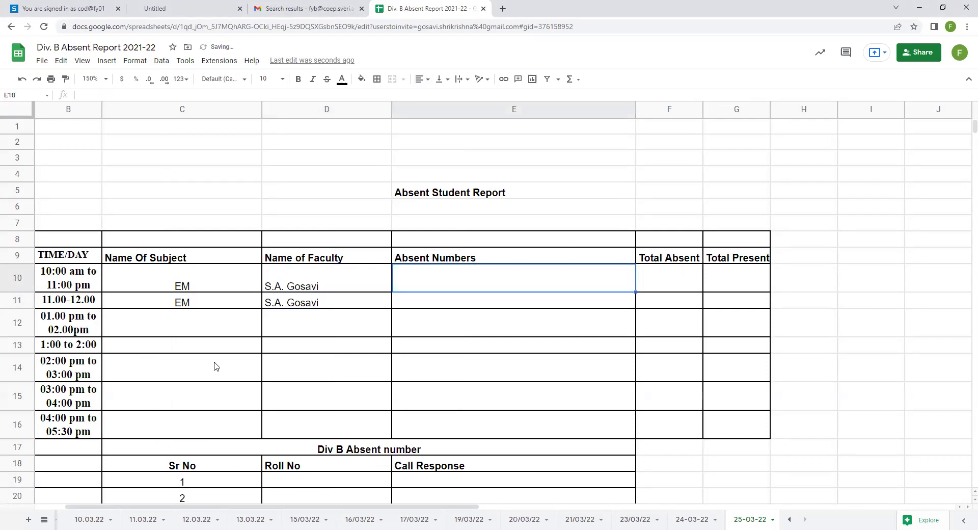
pyautogui.hotkey('shift', 'Down')
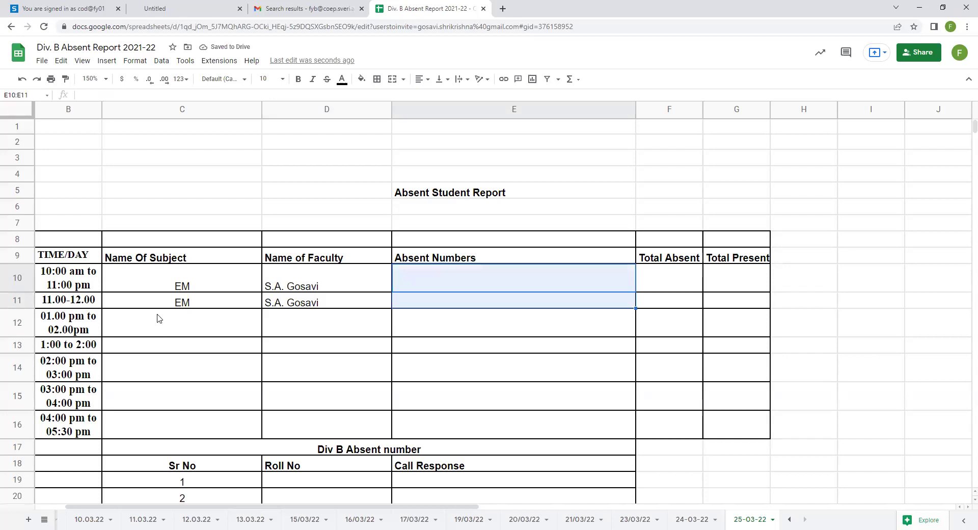
pyautogui.click(392, 79)
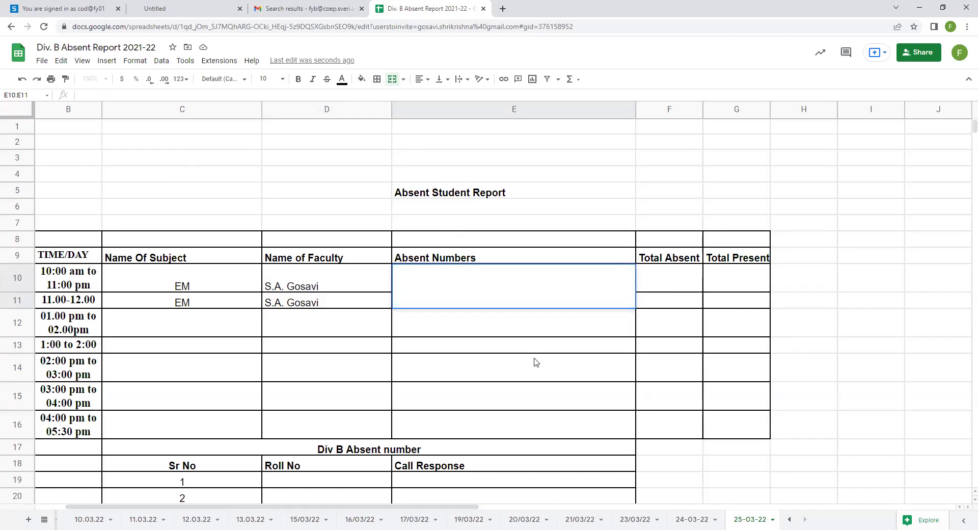
# Enter 4,9,14,17,31,34,45,46,48,51,52,55,57,58 as the absent numbers in the merged cell E10:E11
pyautogui.write('4,')
pyautogui.write('9,')
pyautogui.write('13,')
pyautogui.write('14,')
pyautogui.write('17,')
pyautogui.press('Left')
pyautogui.press('Left')
pyautogui.press('BackSpace')
pyautogui.press('BackSpace')
pyautogui.press('BackSpace')
pyautogui.write('31,')
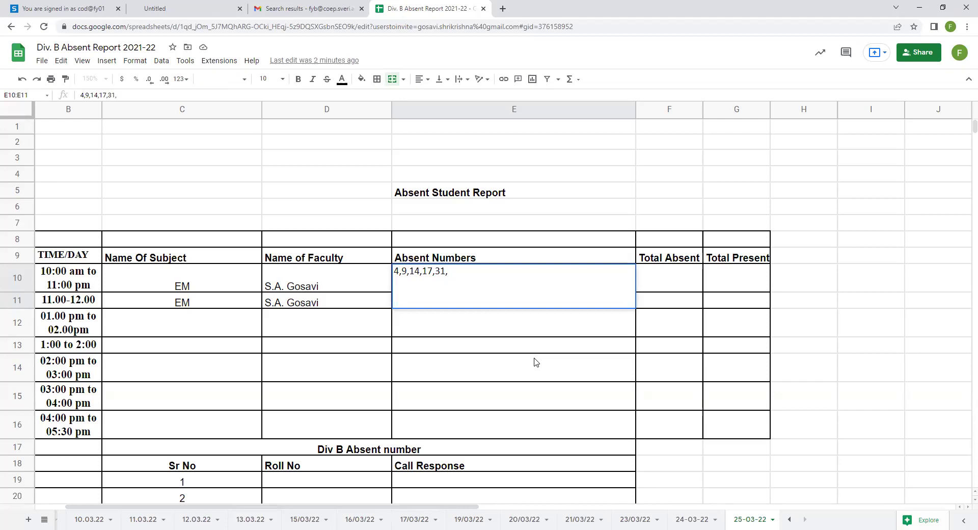
pyautogui.write('34,45,46,48,4')
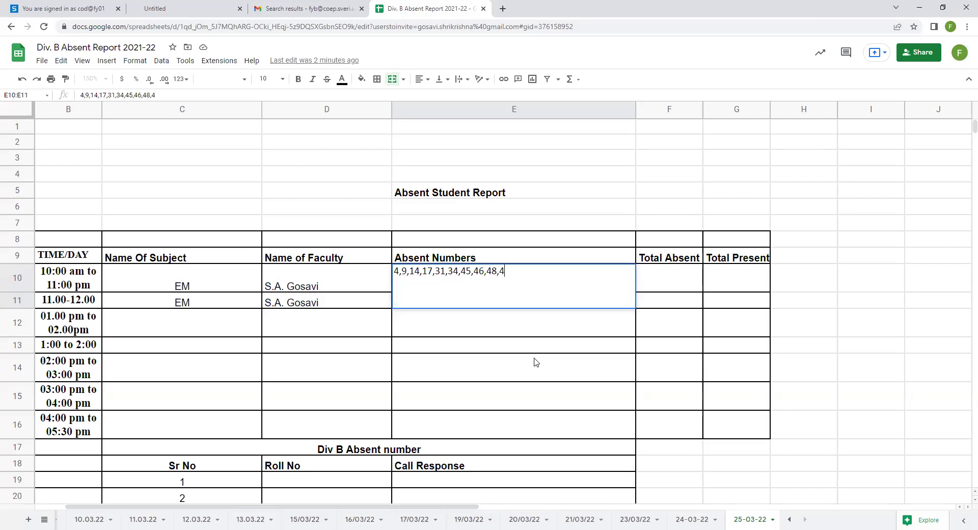
pyautogui.press('BackSpace')
pyautogui.write('51,52,')
pyautogui.write('55,57,58,')
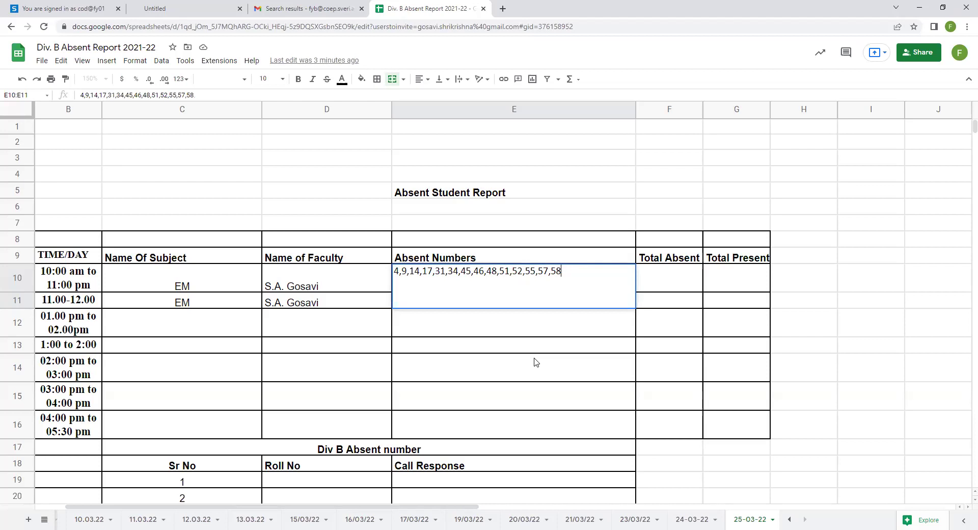
pyautogui.click(613, 213)
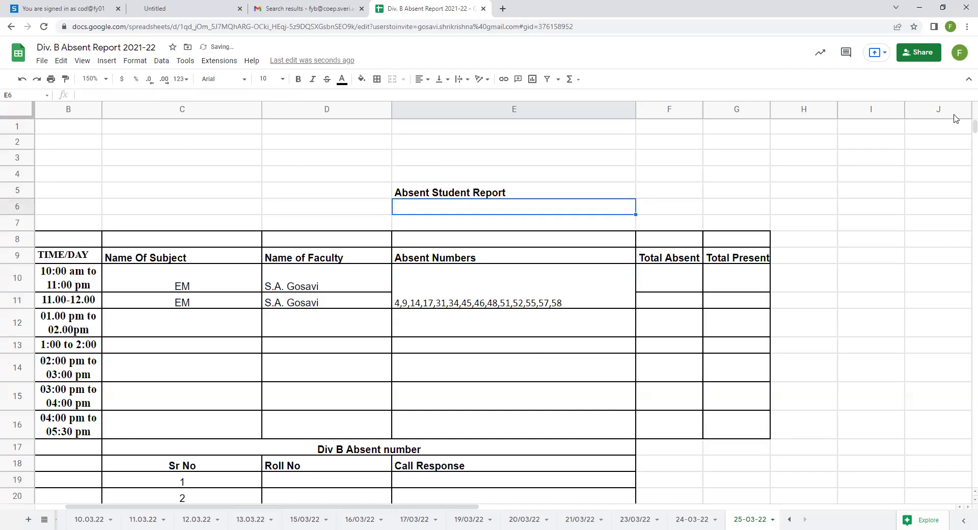
pyautogui.click(856, 363)
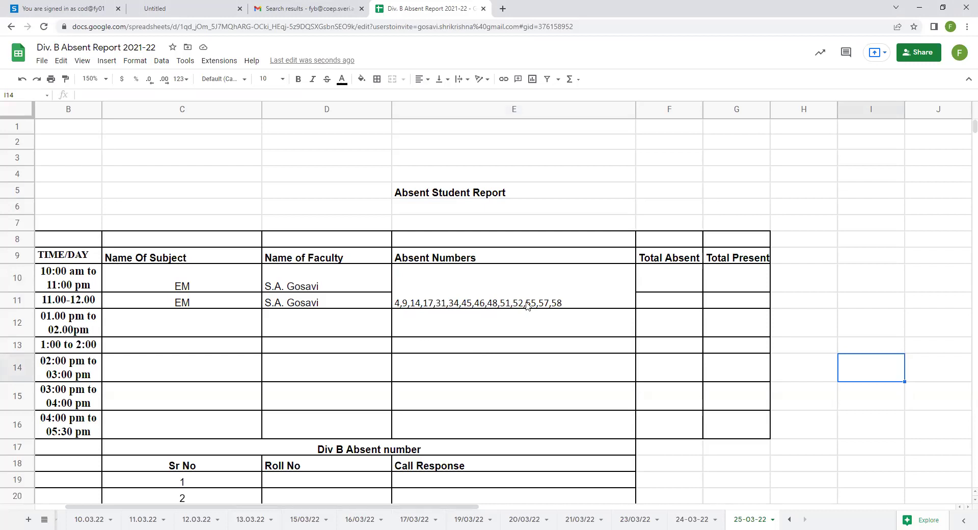
# Merge the Total Absent cells F10:F11 and copy that formatting to the Total Present cells G10:G11
pyautogui.moveTo(662, 295); pyautogui.dragTo(658, 283)
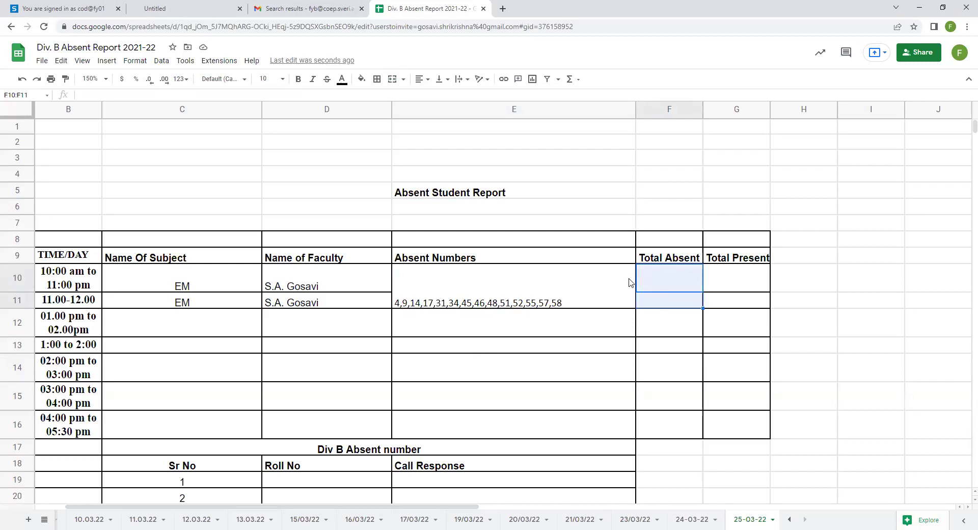
pyautogui.click(393, 79)
pyautogui.click(66, 80)
pyautogui.click(751, 284)
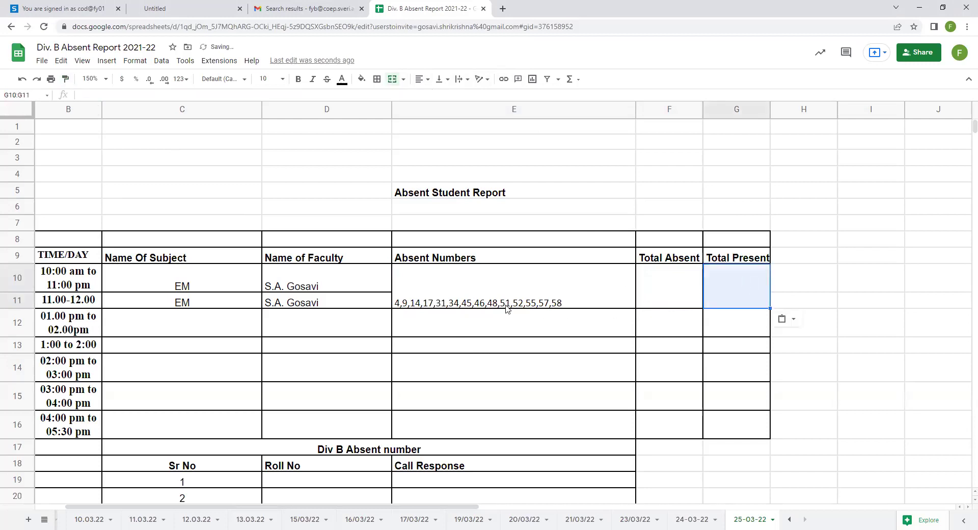
# Remove 17 and 55 from the absent numbers list of the EM lectures
pyautogui.doubleClick(438, 305)
pyautogui.click(434, 270)
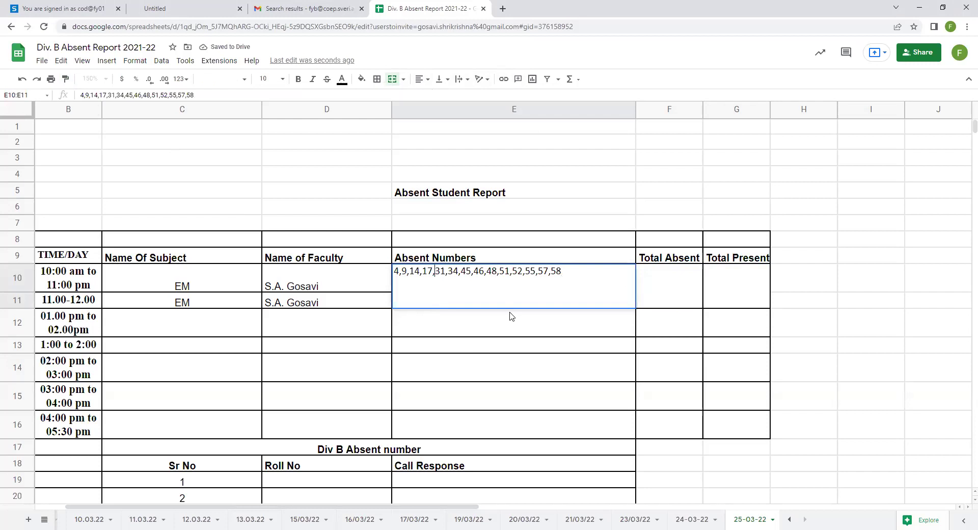
pyautogui.press('BackSpace')
pyautogui.press('BackSpace')
pyautogui.press('BackSpace')
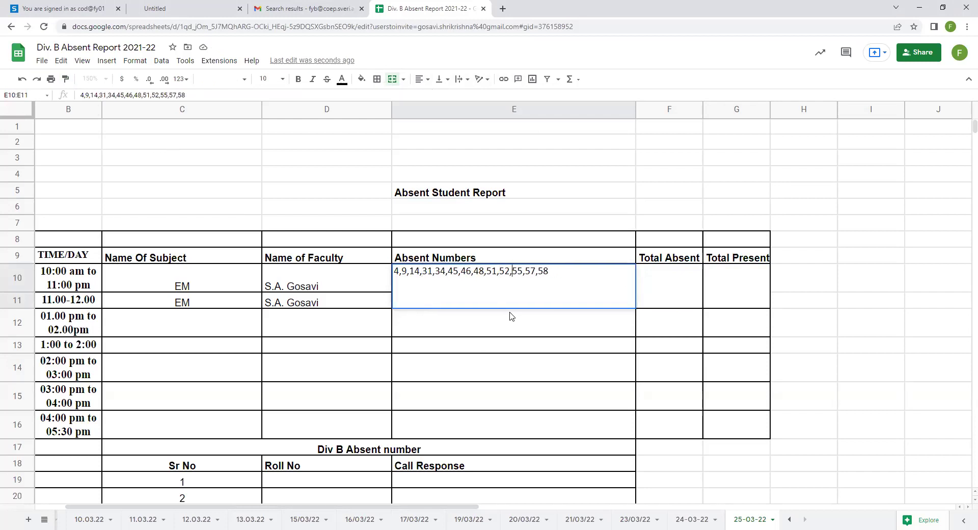
pyautogui.press('BackSpace')
pyautogui.press('BackSpace')
pyautogui.press('BackSpace')
pyautogui.click(786, 207)
# Center the absent numbers in E10:E11 horizontally and align them vertically to the middle
pyautogui.click(609, 288)
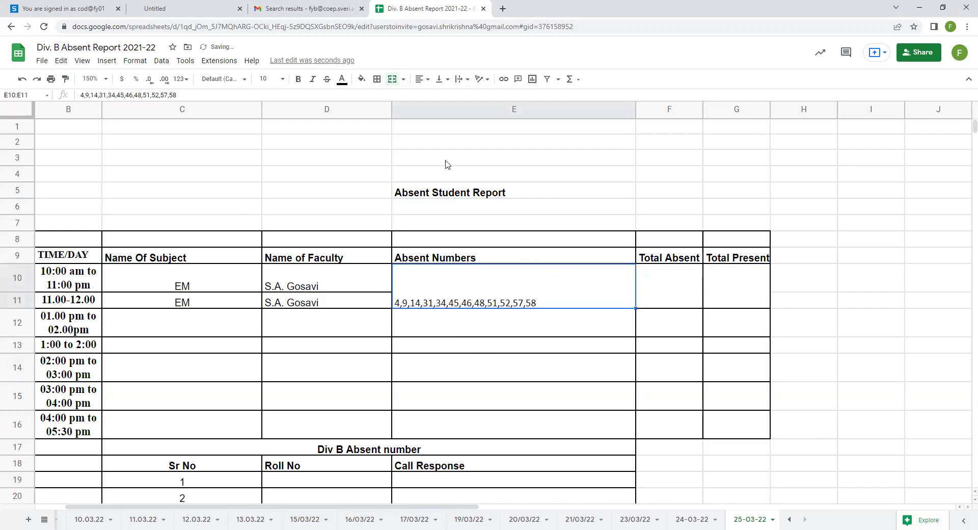
pyautogui.click(421, 81)
pyautogui.click(433, 96)
pyautogui.click(440, 80)
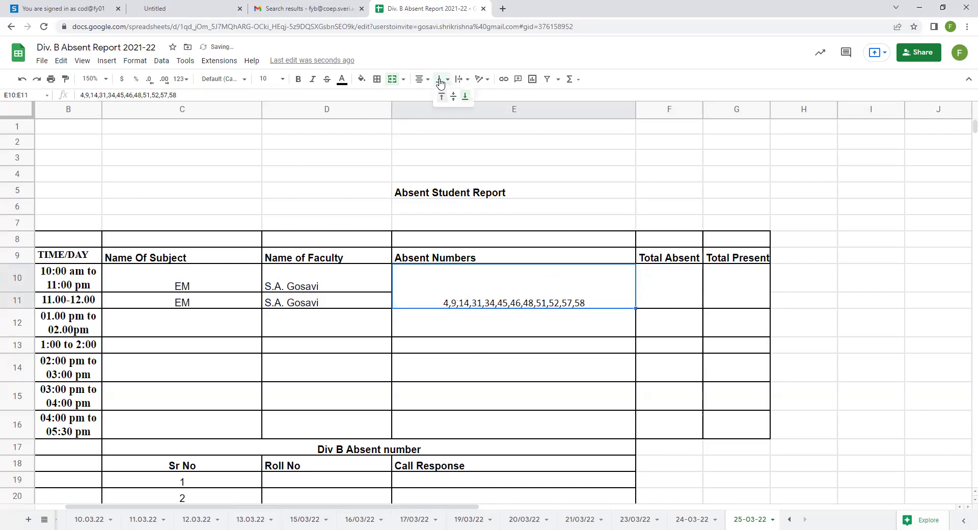
pyautogui.click(453, 96)
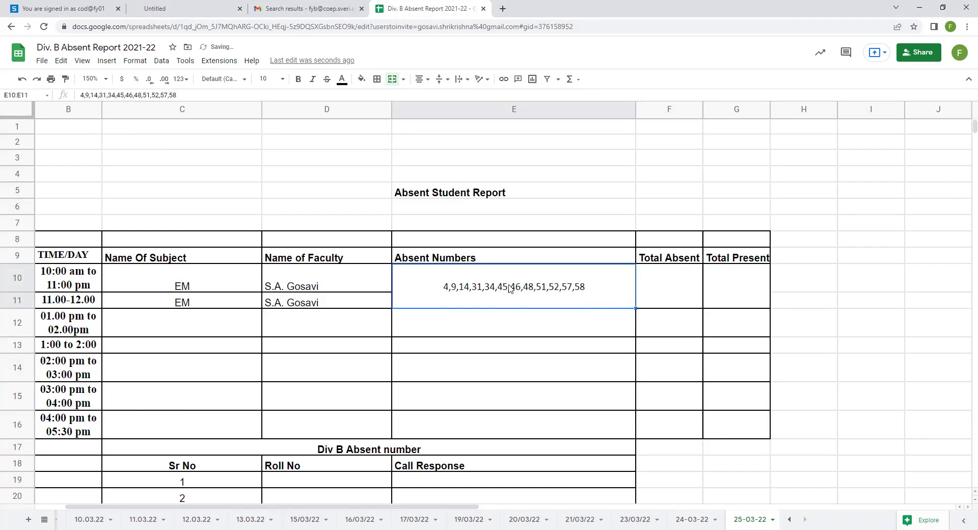
# Remove 45 from the absent numbers list in E10:E11
pyautogui.press('BackSpace')
pyautogui.press('BackSpace')
pyautogui.press('BackSpace')
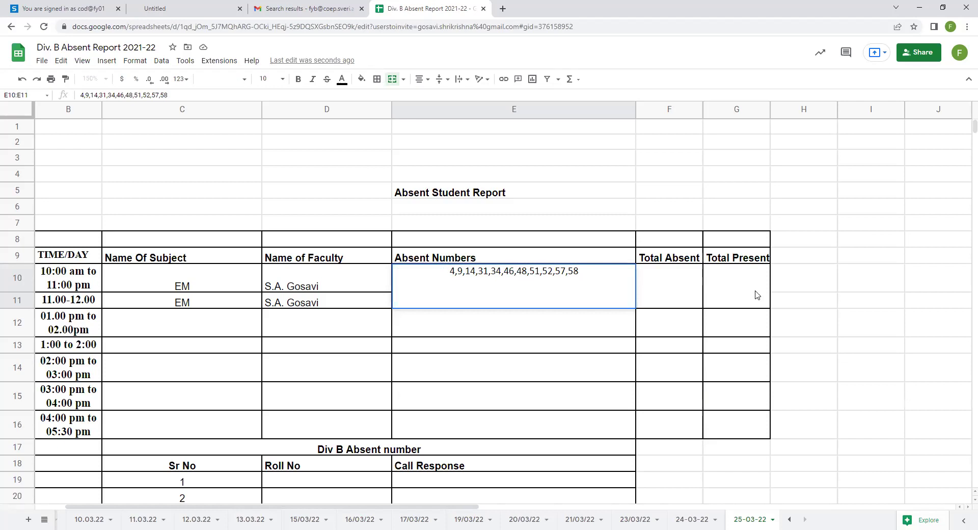
pyautogui.click(757, 196)
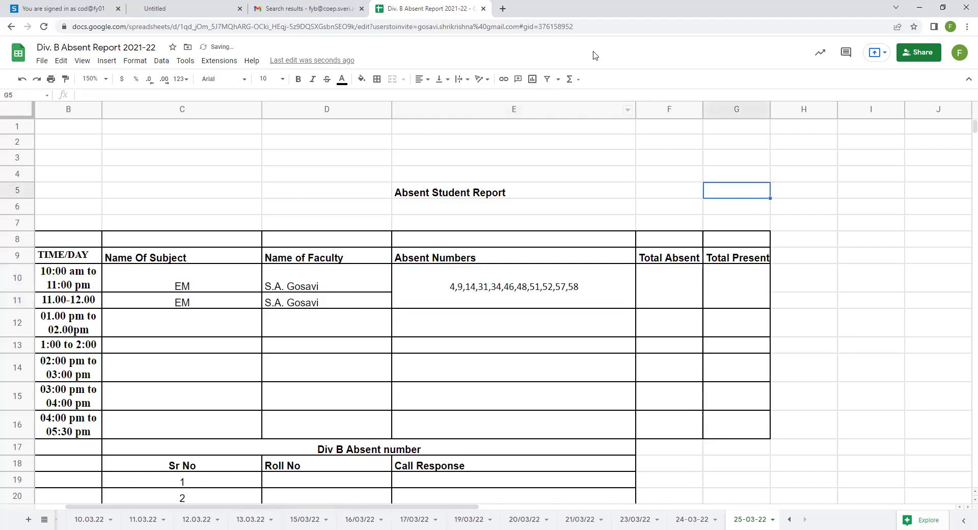